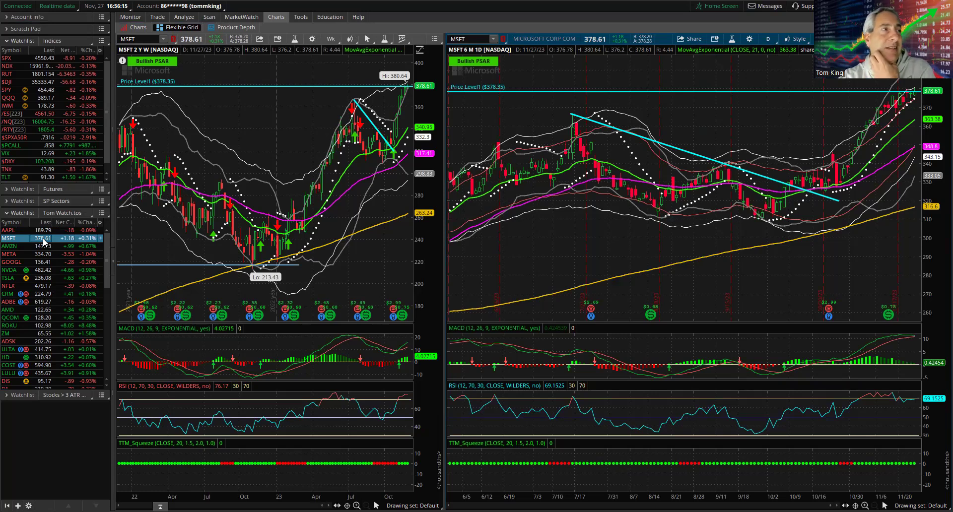
Review the AMZN charts, and load TSLA with its daily chart zoomed in to 8/22/23 through 11/28/23
click(41, 250)
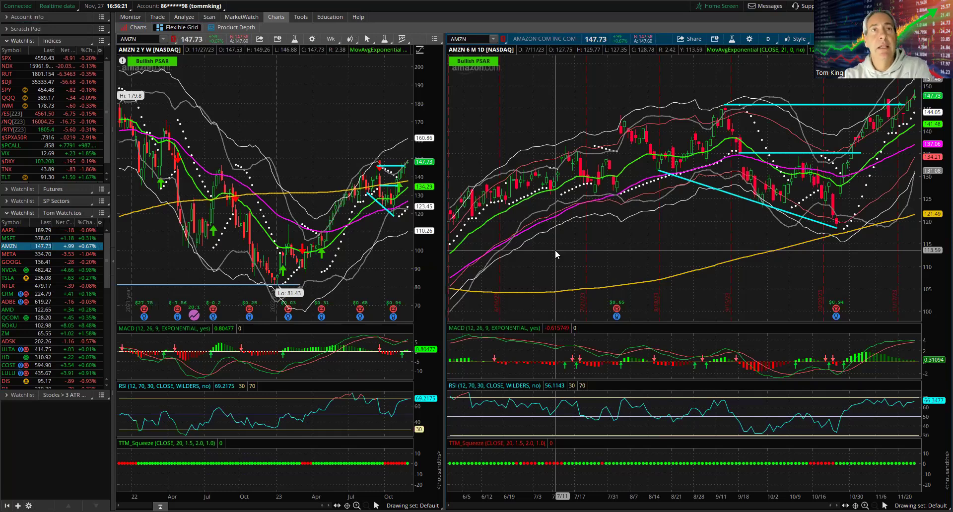
click(59, 278)
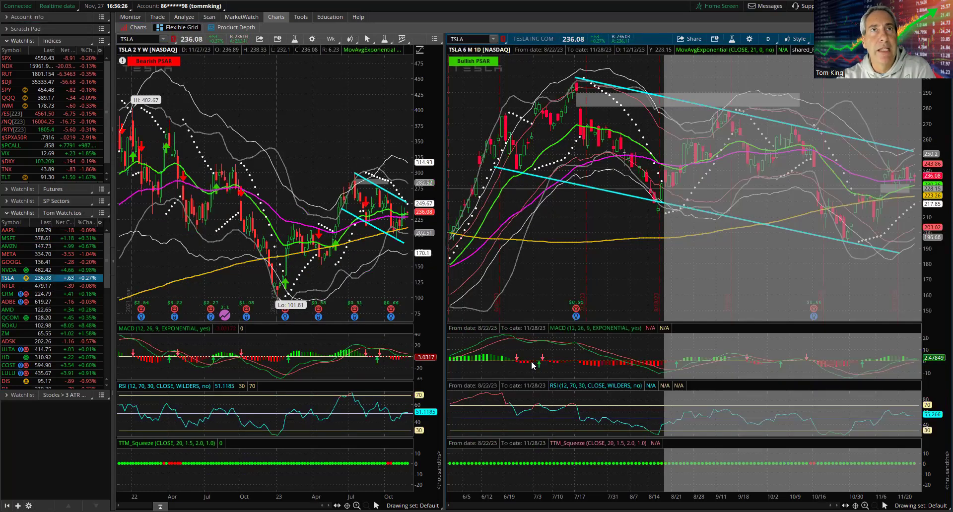
drag(532, 365, 521, 357)
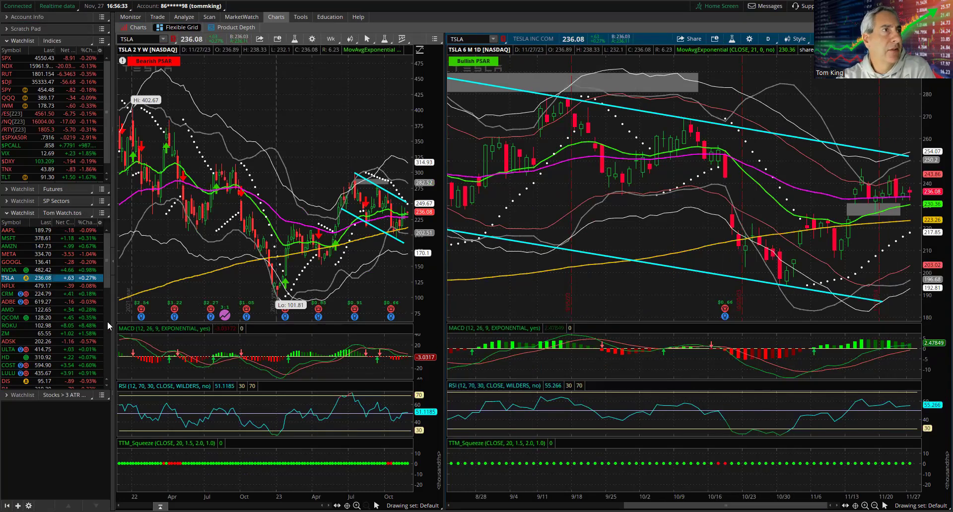
Review the META and NVDA charts, zooming NVDA's daily chart in to late August through November, and collapse the individual stock watchlist
click(40, 255)
click(39, 255)
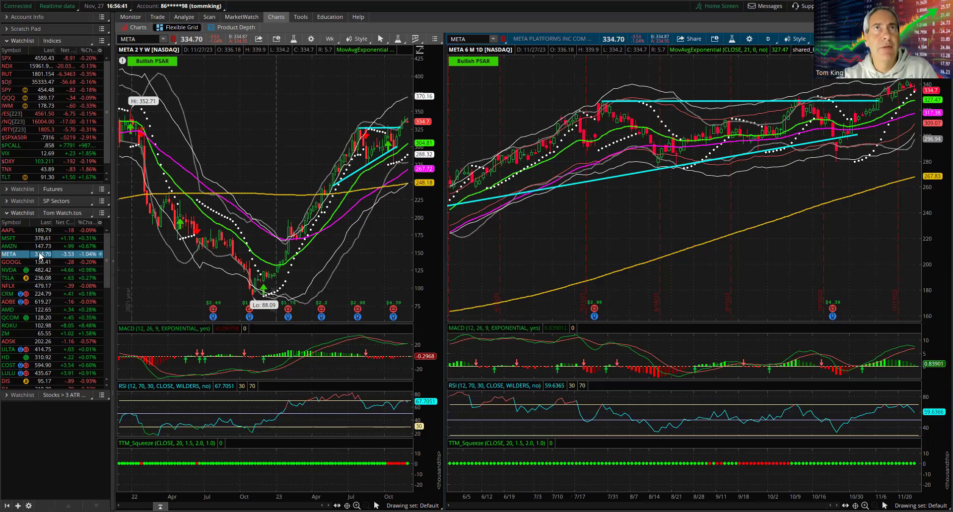
click(52, 269)
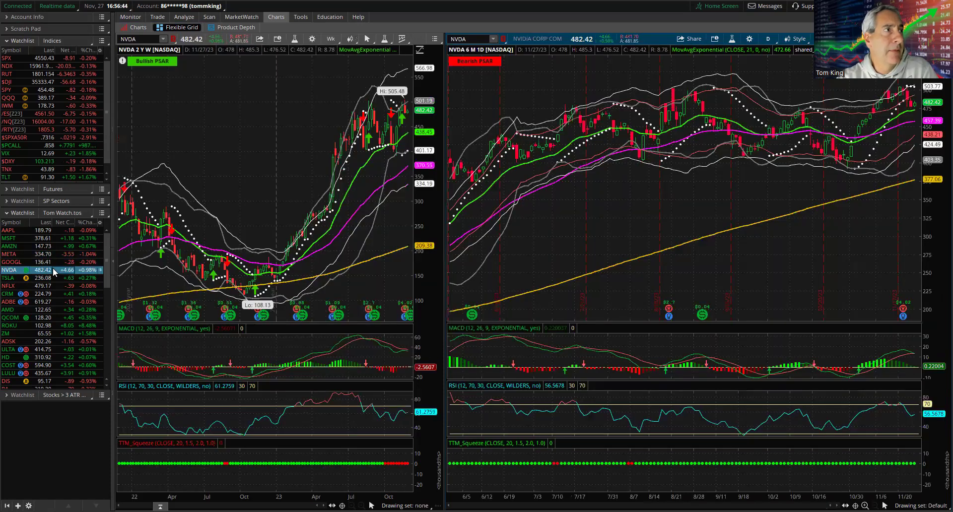
drag(643, 260, 923, 74)
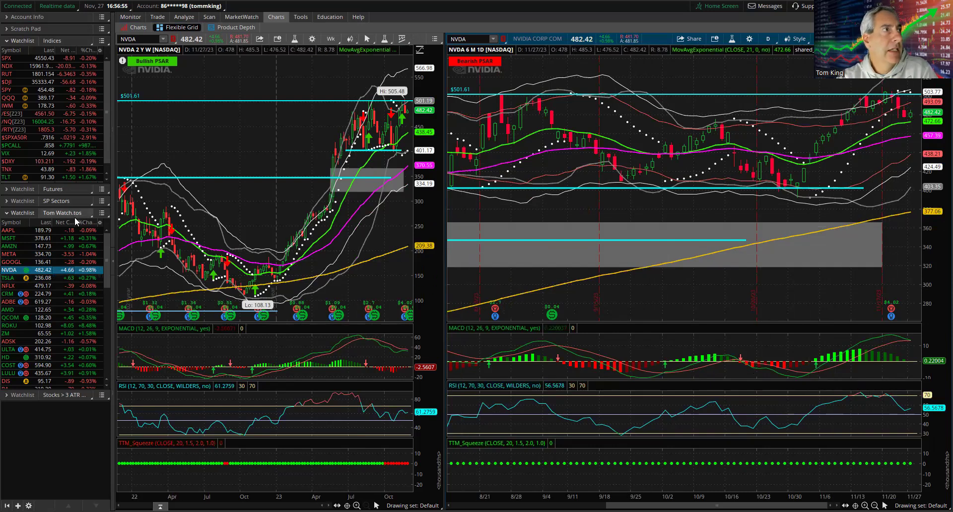
click(19, 212)
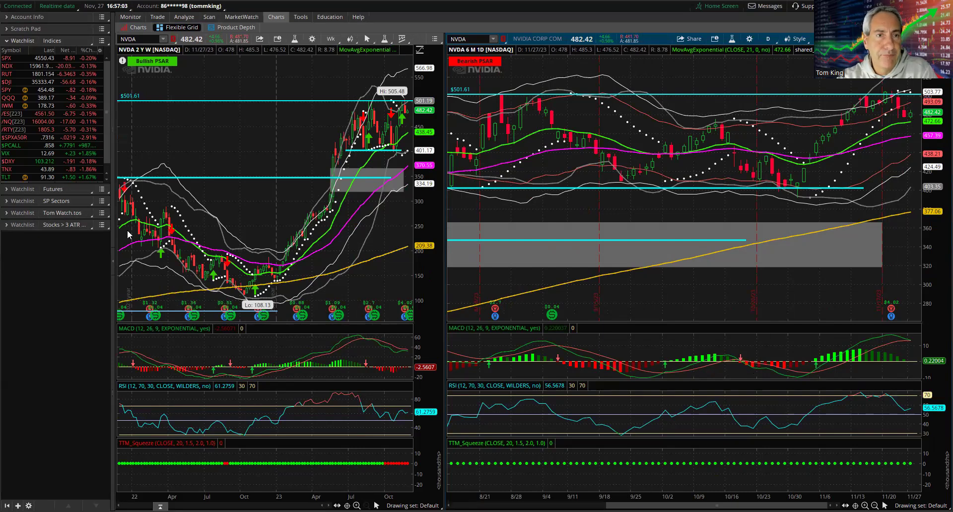
Switch to the 2023 Trade Tracker in Google Sheets and examine the 11/27/23 delta, theta, net liq, BP usage, BIL note and daily realized entries
key(alt+Tab)
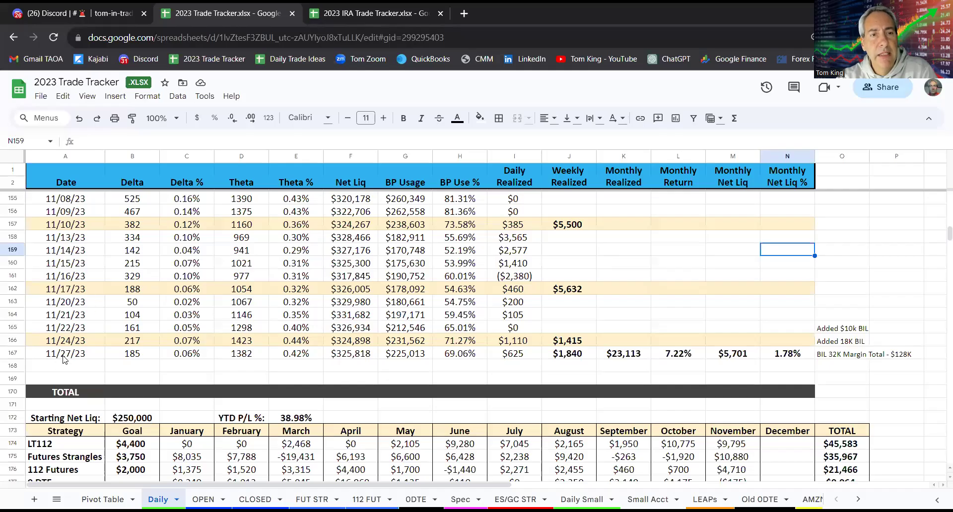
click(122, 354)
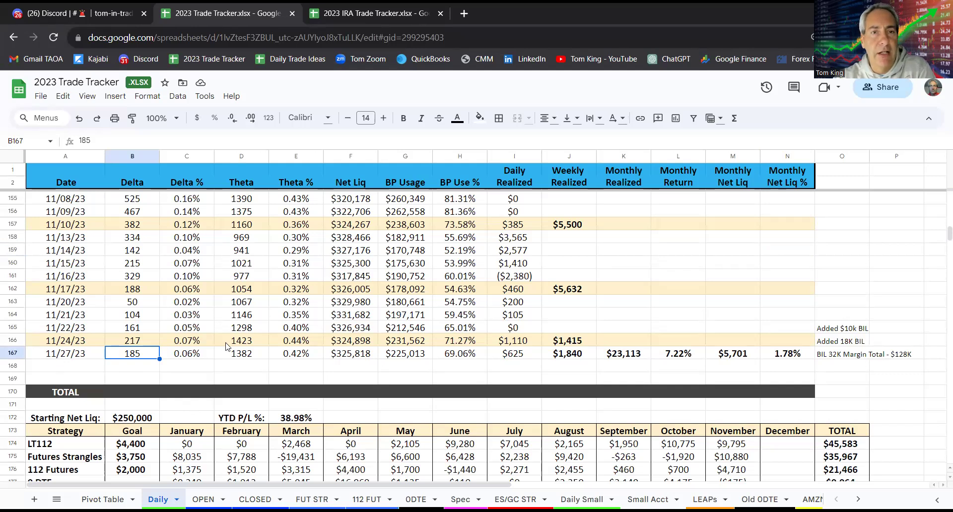
click(241, 359)
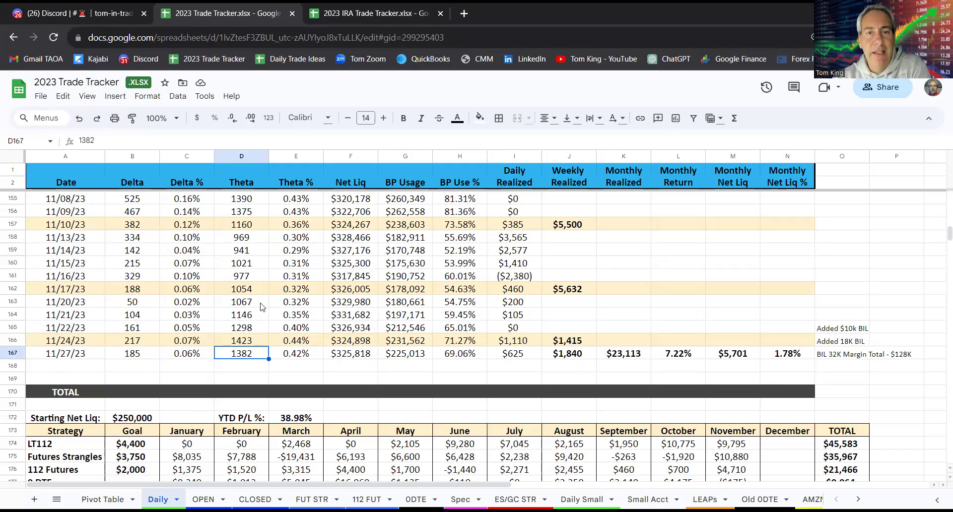
click(351, 354)
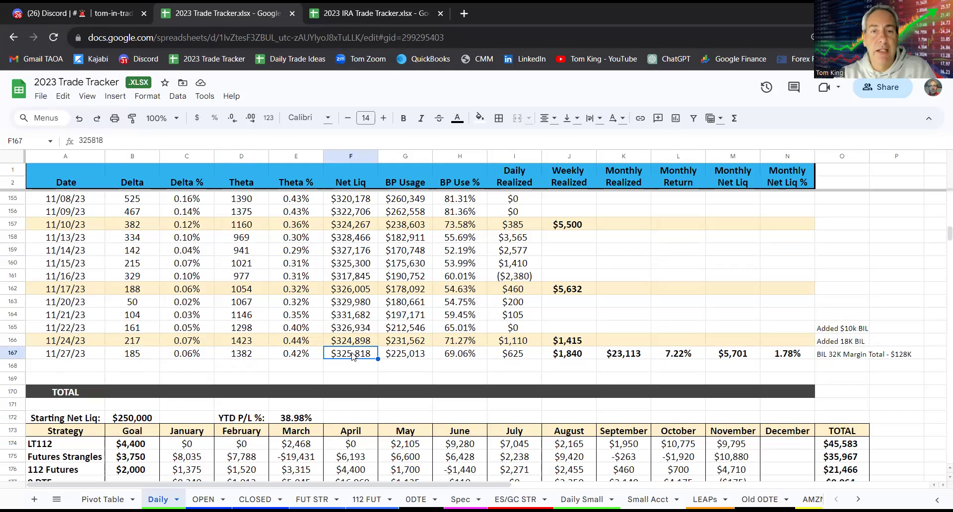
click(412, 356)
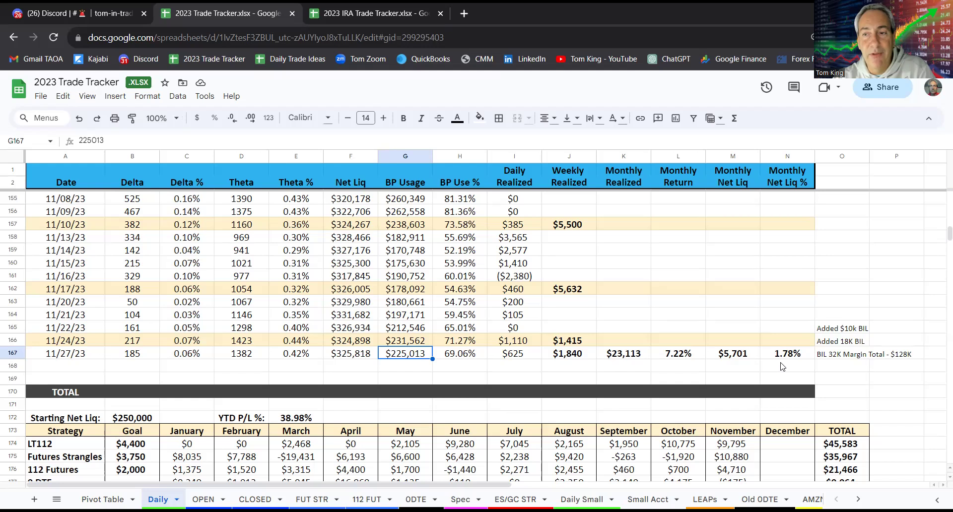
click(836, 354)
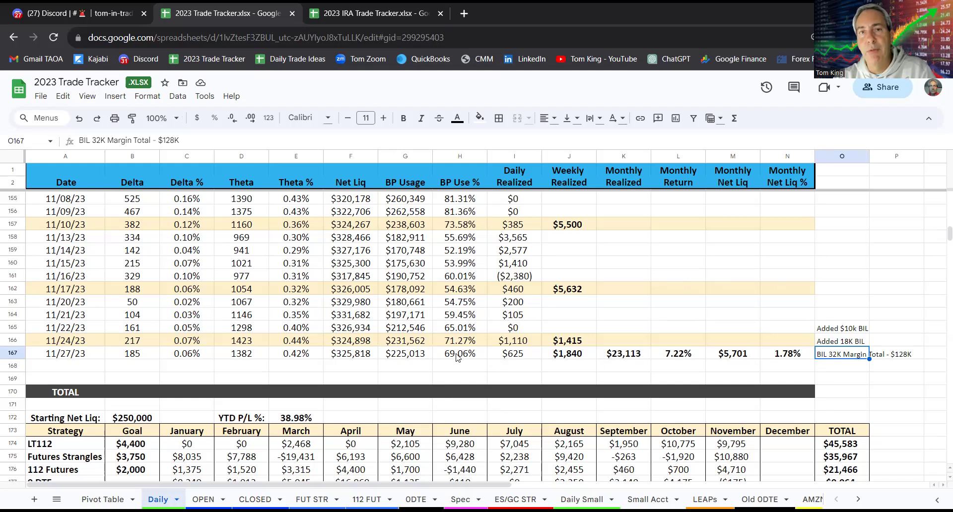
click(529, 356)
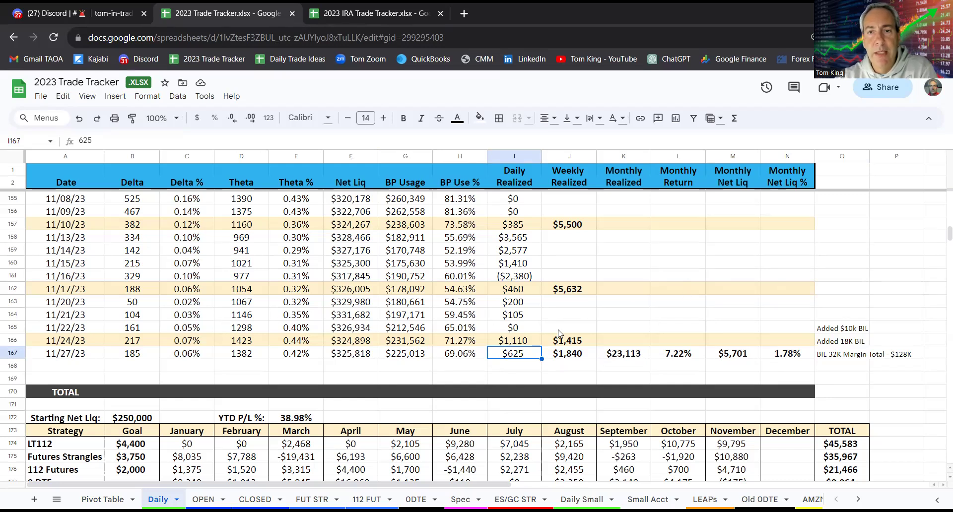
Clear the Weekly Realized cell in the 11/27/23 row and check that row's Monthly Realized amount
click(570, 354)
key(Delete)
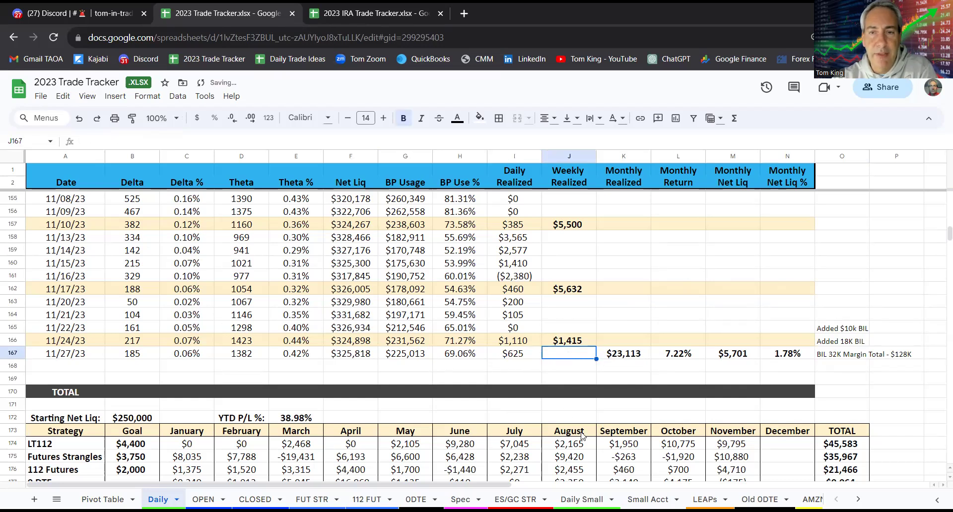
click(631, 356)
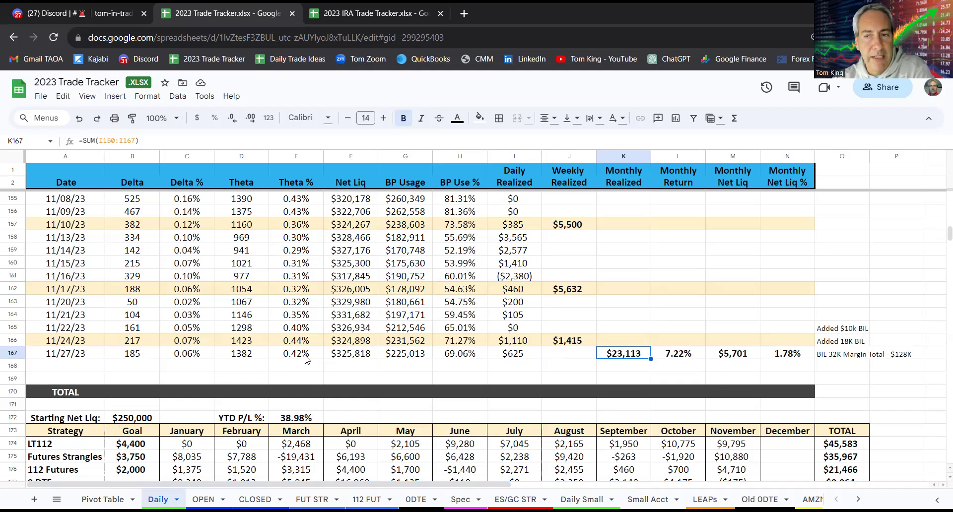
Examine the yearly totals by strategy for LT112, Futures Strangles, 112 Futures, 0 DTE and LEAP Puts
click(838, 447)
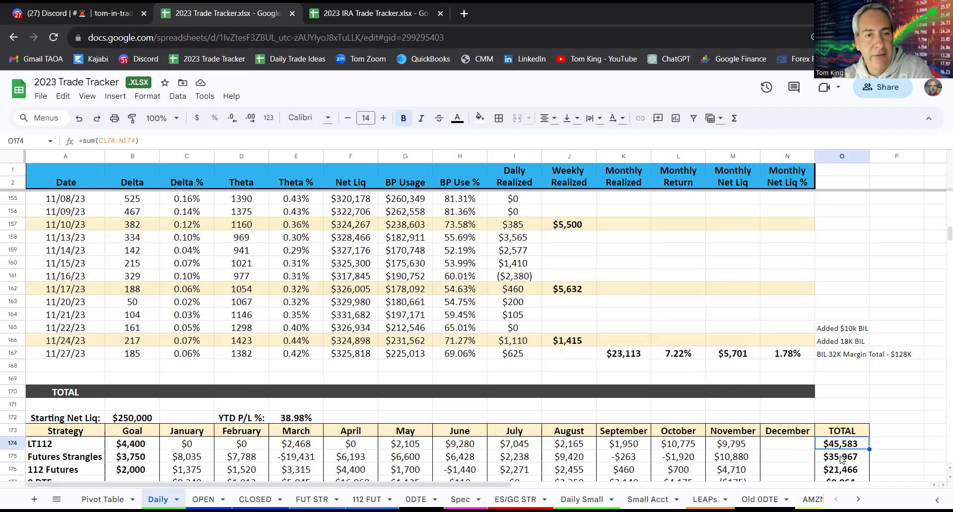
click(841, 459)
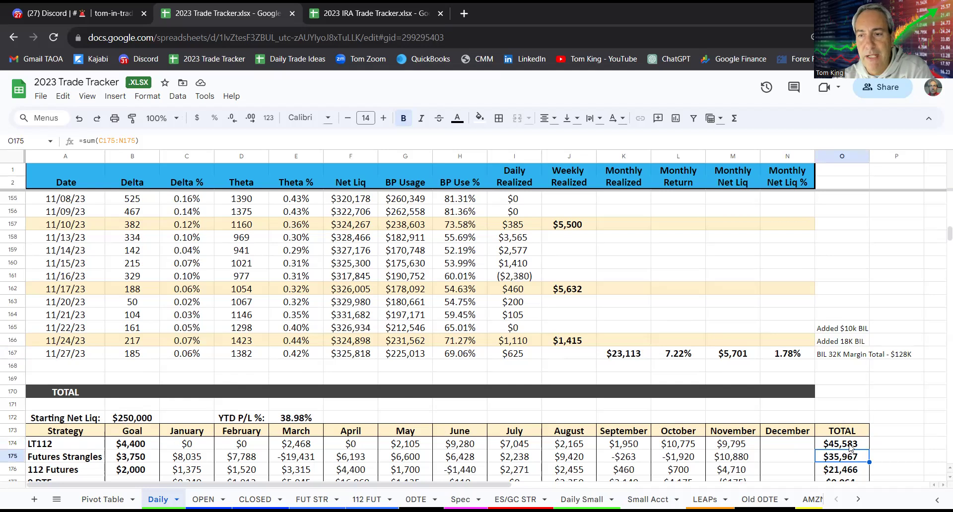
click(850, 445)
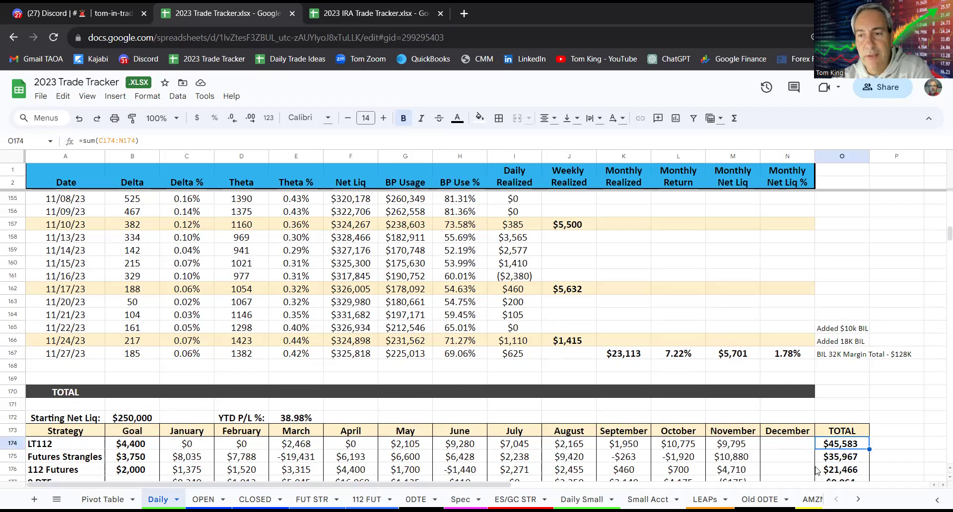
drag(818, 458, 831, 471)
click(555, 302)
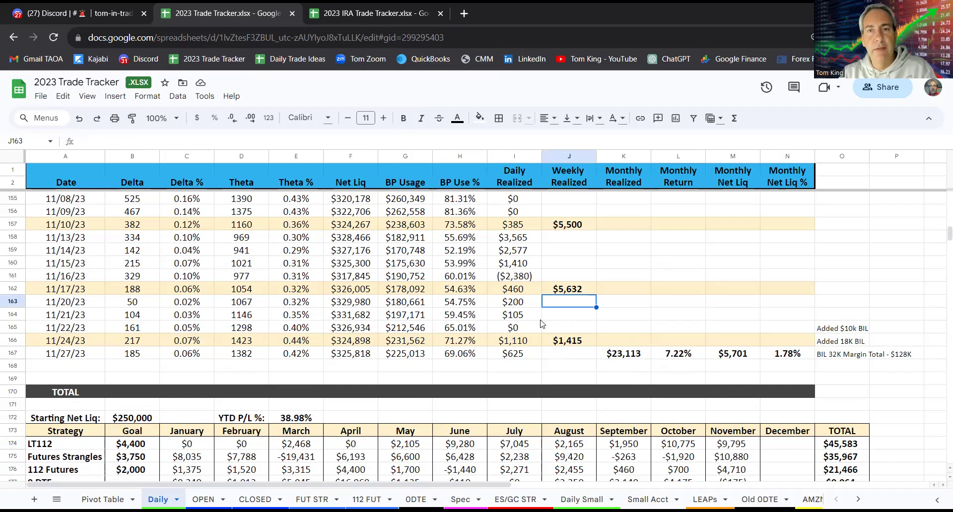
scroll(542, 322, down, 3)
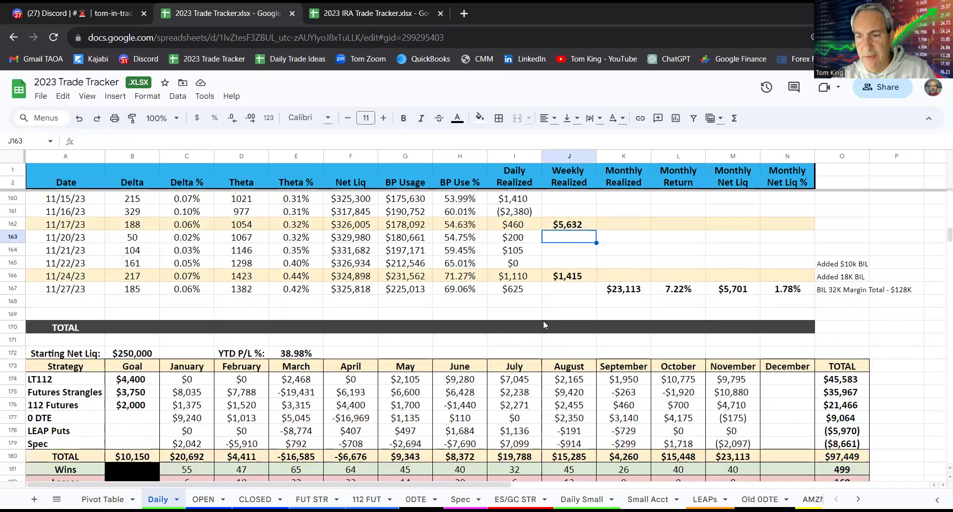
click(833, 431)
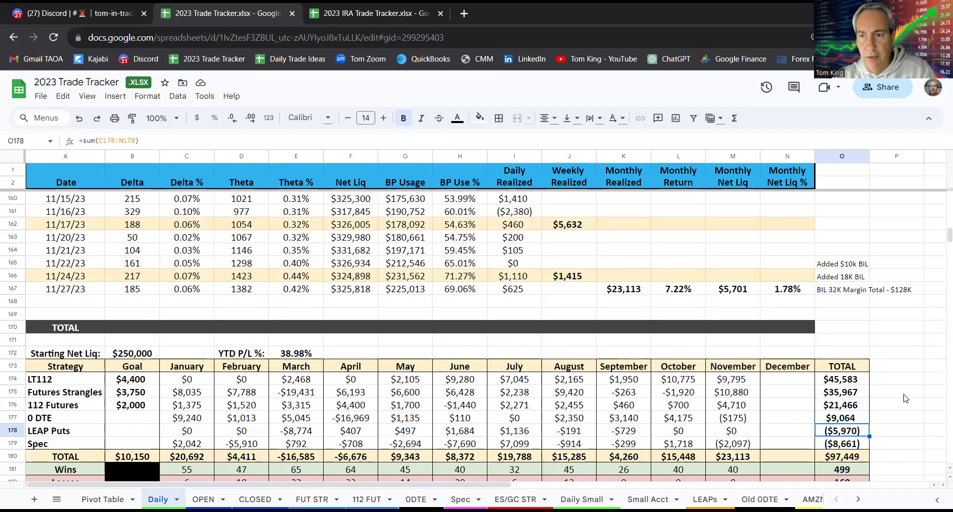
key(Up)
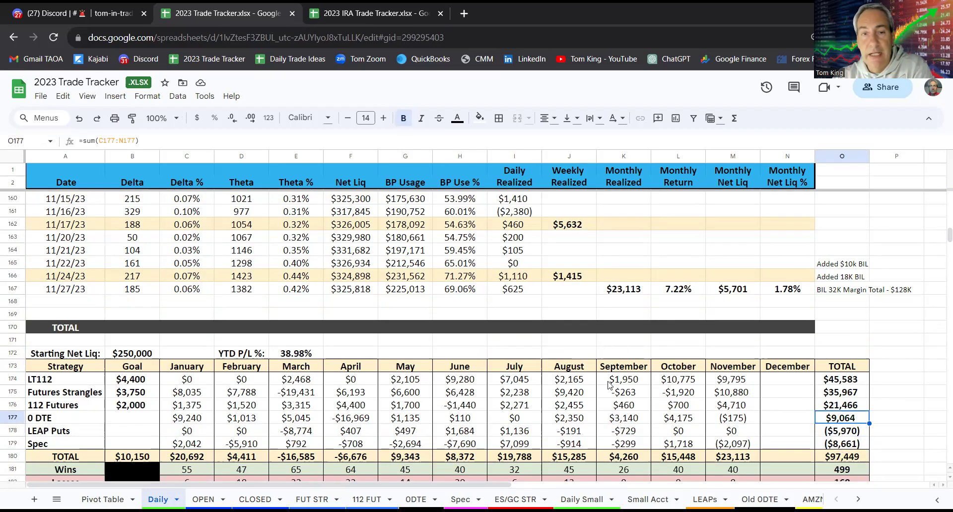
Review the LEAP Puts yearly total and its monthly results for March through August
click(831, 431)
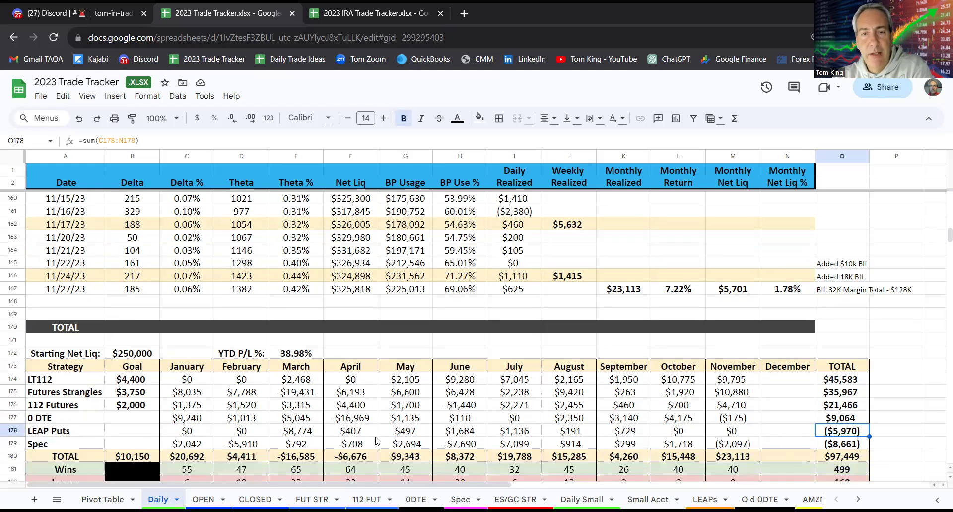
click(300, 433)
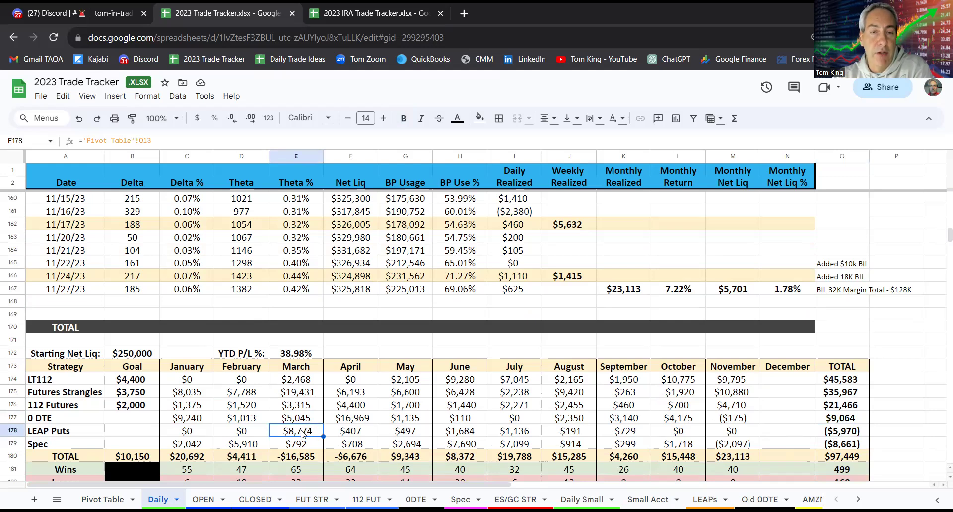
drag(348, 435, 516, 437)
click(586, 437)
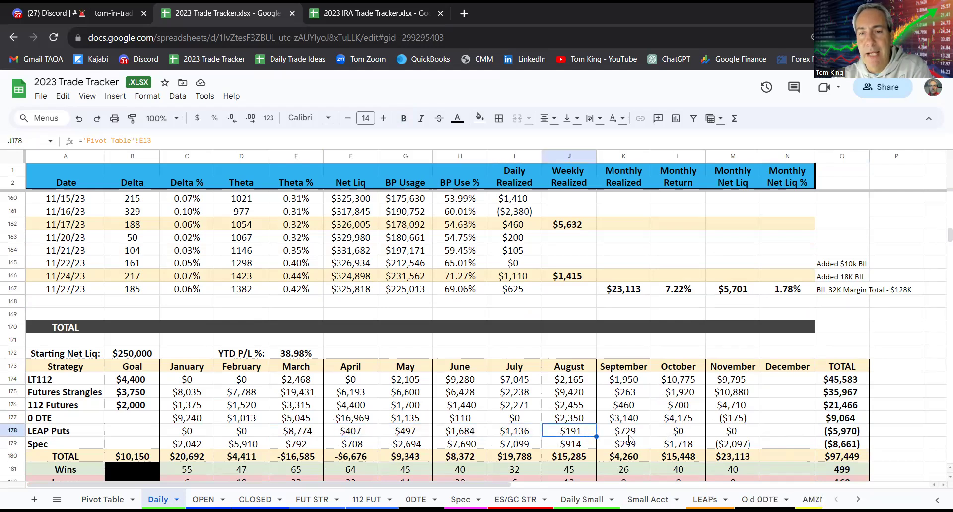
Check the 0 DTE results for September through November and the 112 Futures results for August through November, plus the 112 Futures total
drag(613, 422, 733, 421)
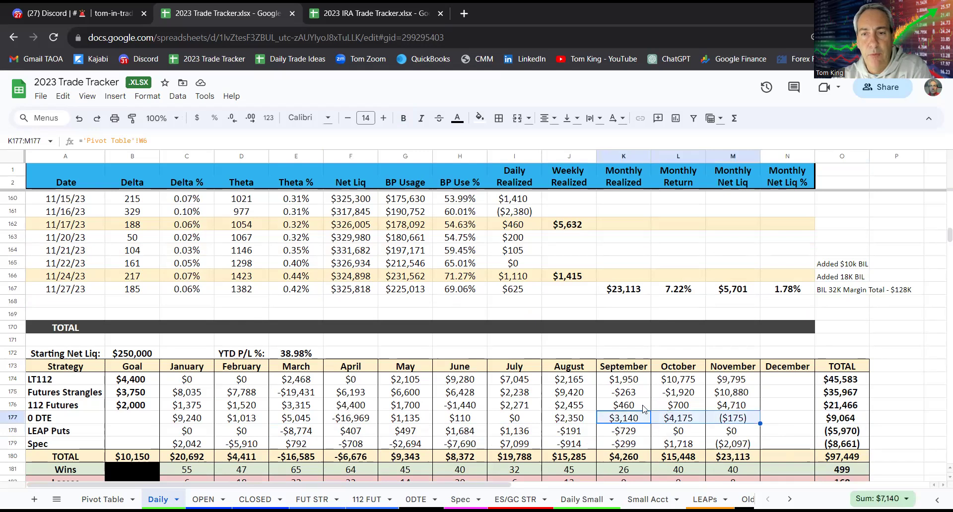
drag(568, 410, 722, 409)
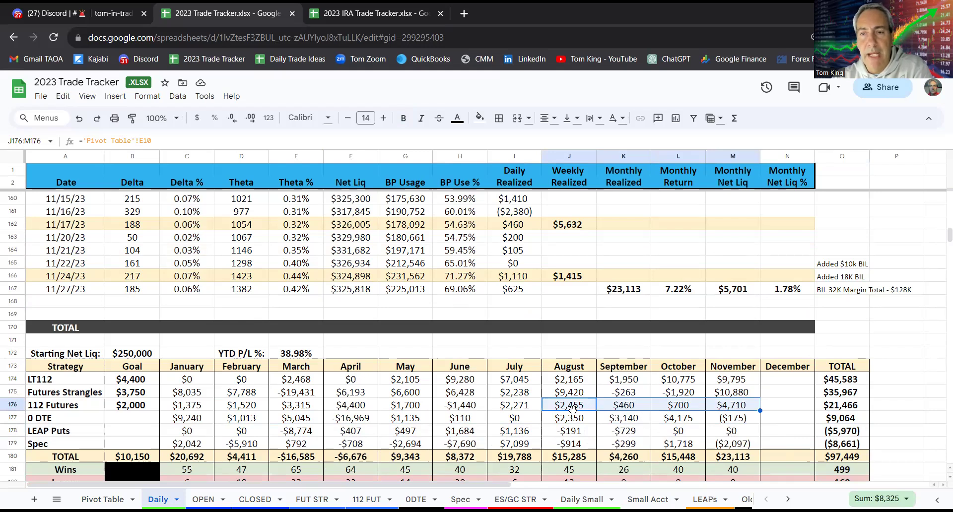
click(817, 409)
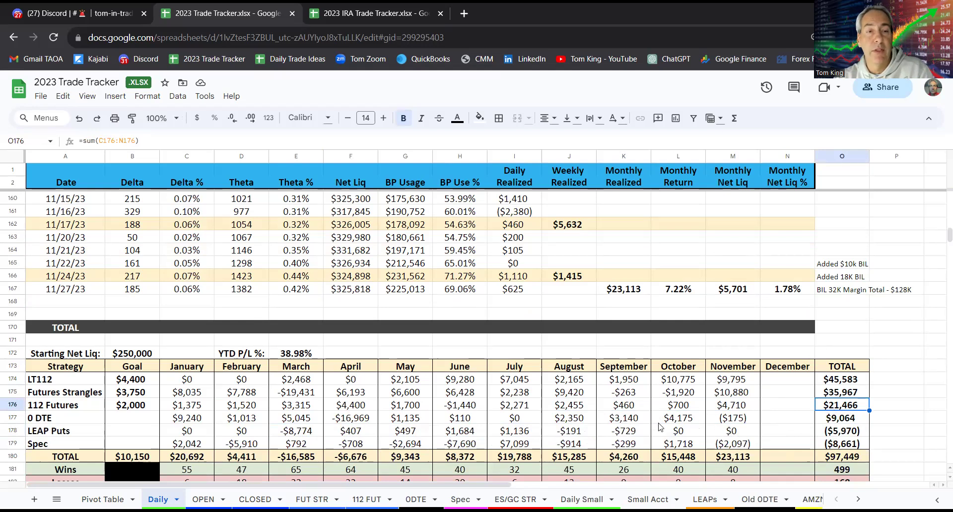
Examine the Spec strategy's yearly total and its June, February and April results
click(840, 443)
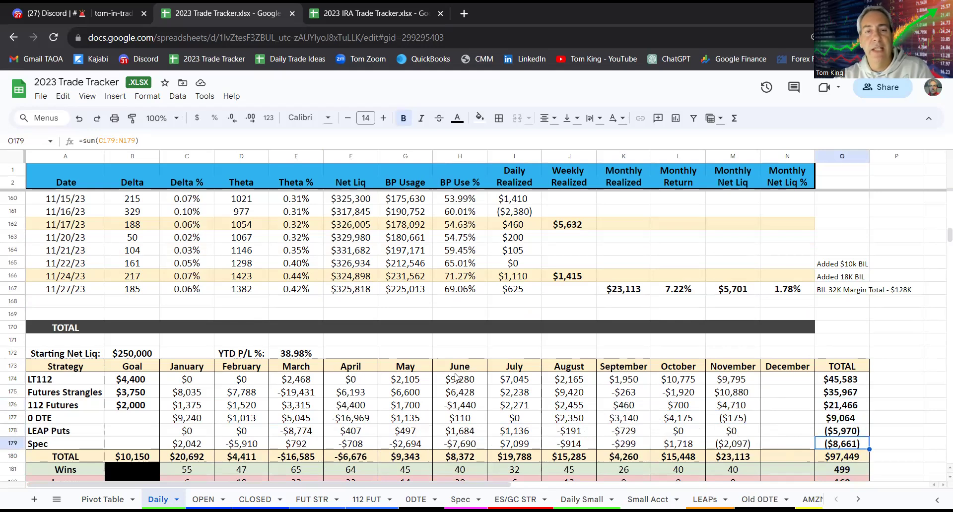
click(463, 444)
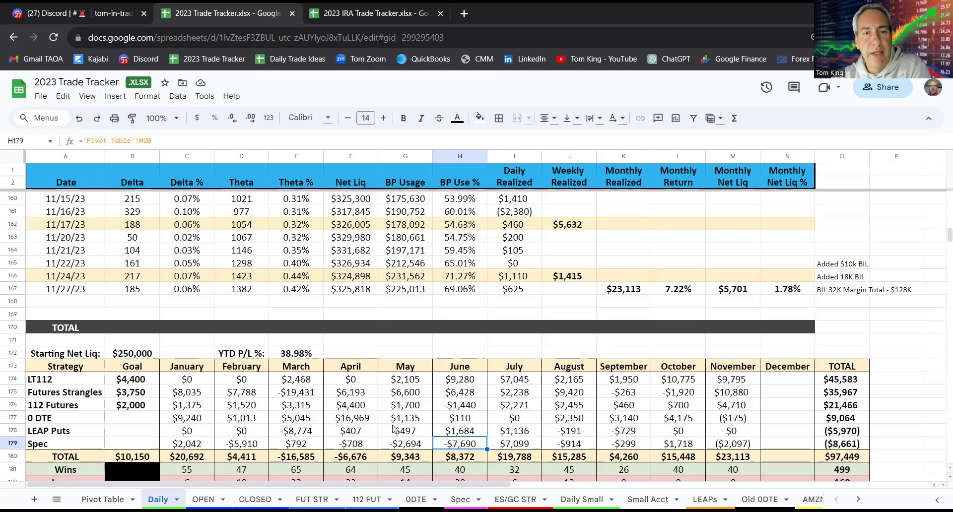
click(247, 440)
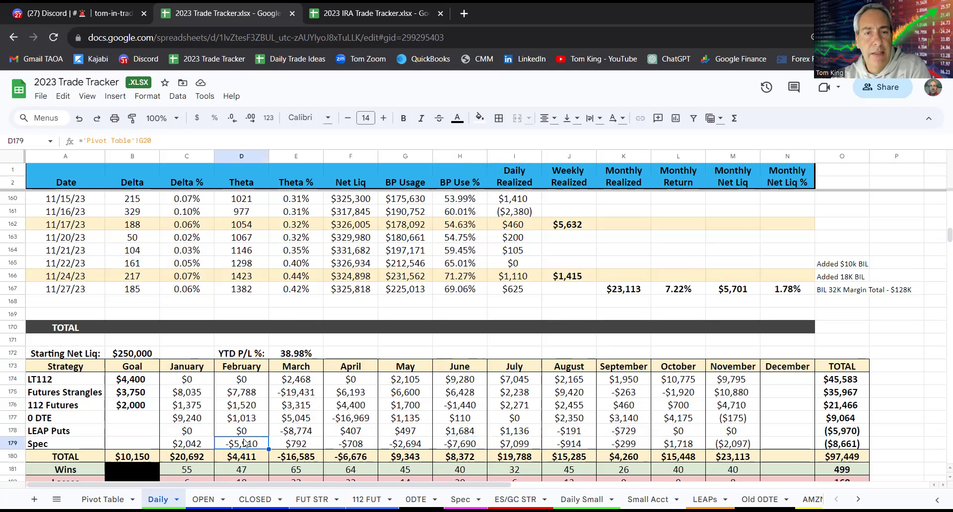
click(369, 441)
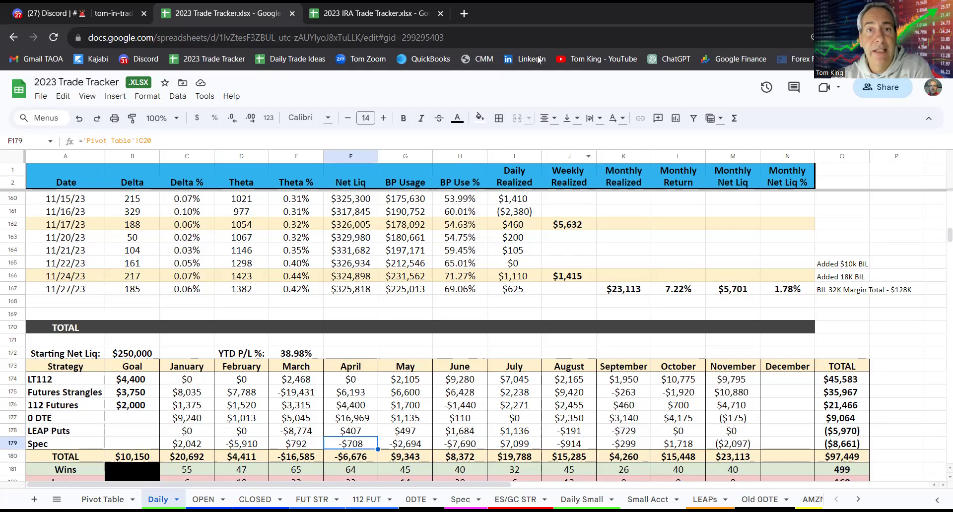
Compare the 11/27/23 Daily and Monthly Realized amounts with November's overall total in the strategy summary
scroll(462, 250, up, 3)
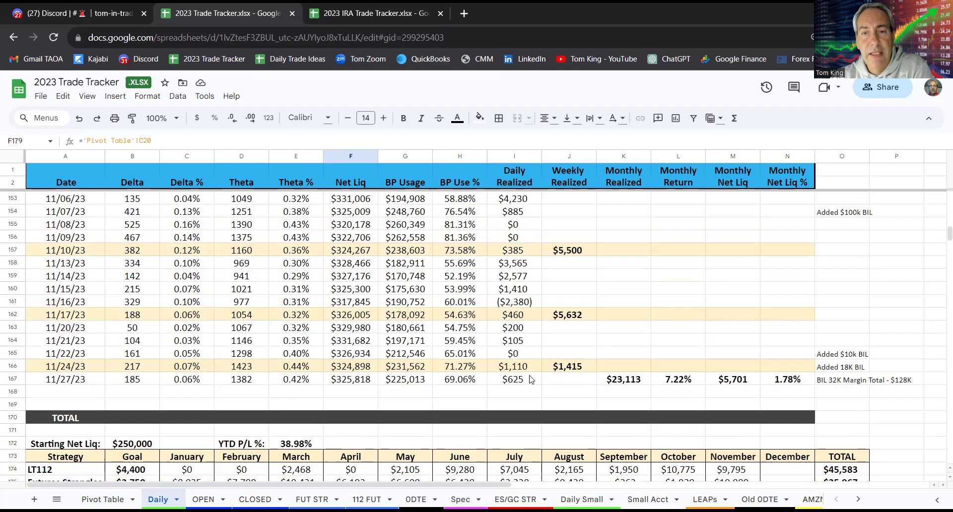
click(516, 380)
click(598, 380)
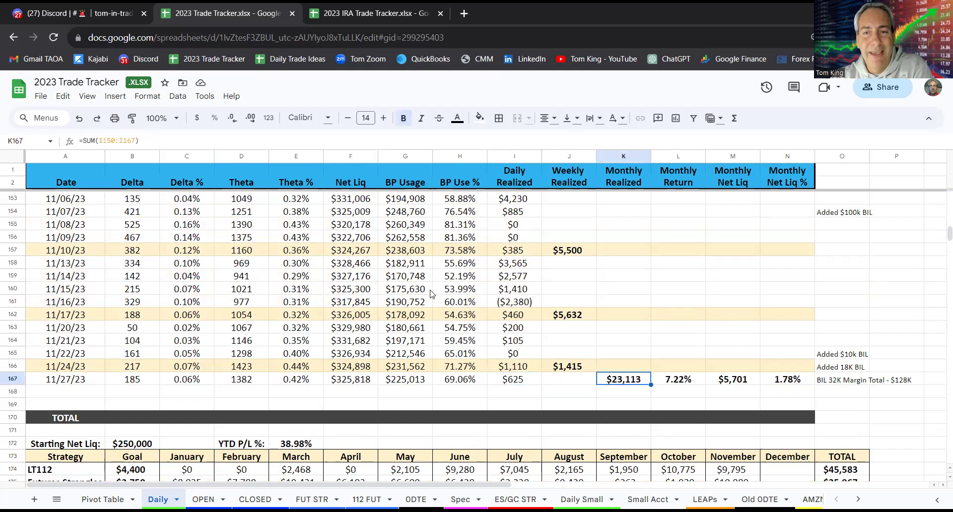
scroll(429, 277, down, 2)
scroll(429, 276, down, 1)
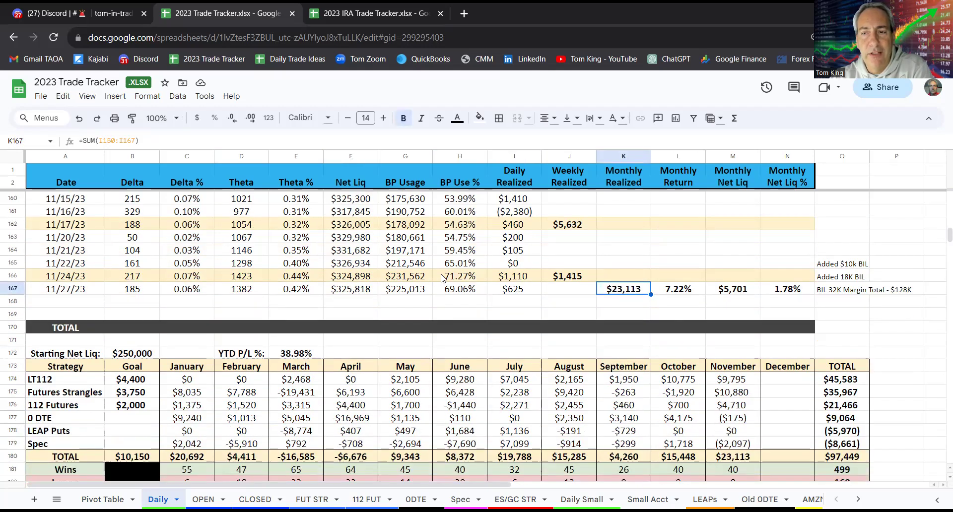
scroll(715, 377, down, 2)
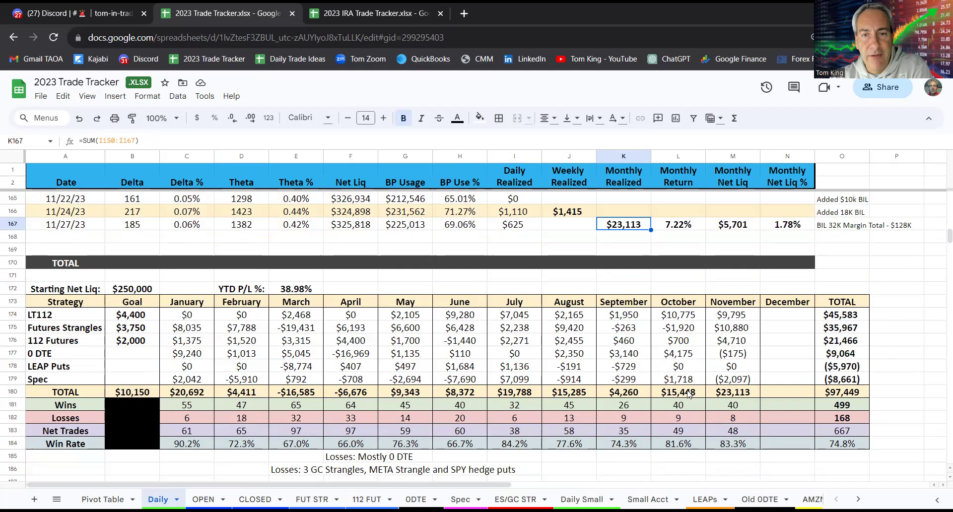
click(719, 392)
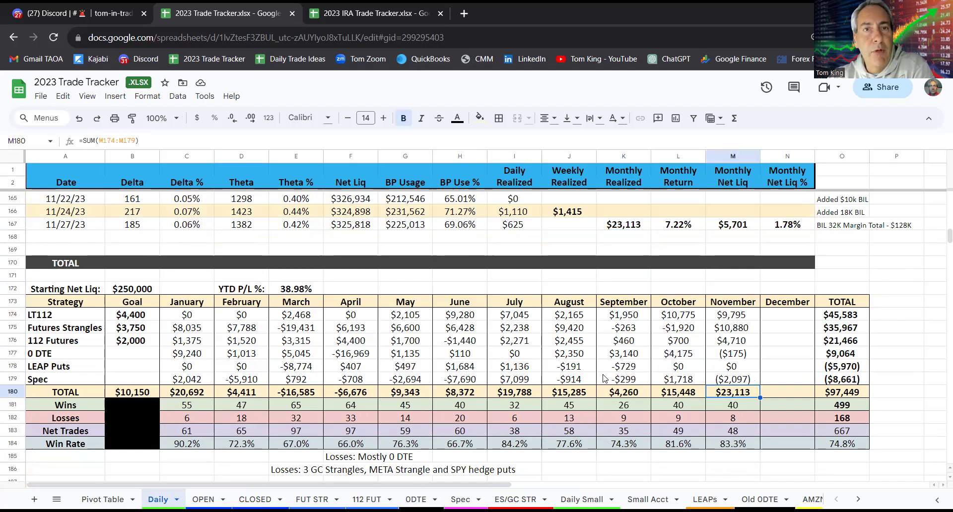